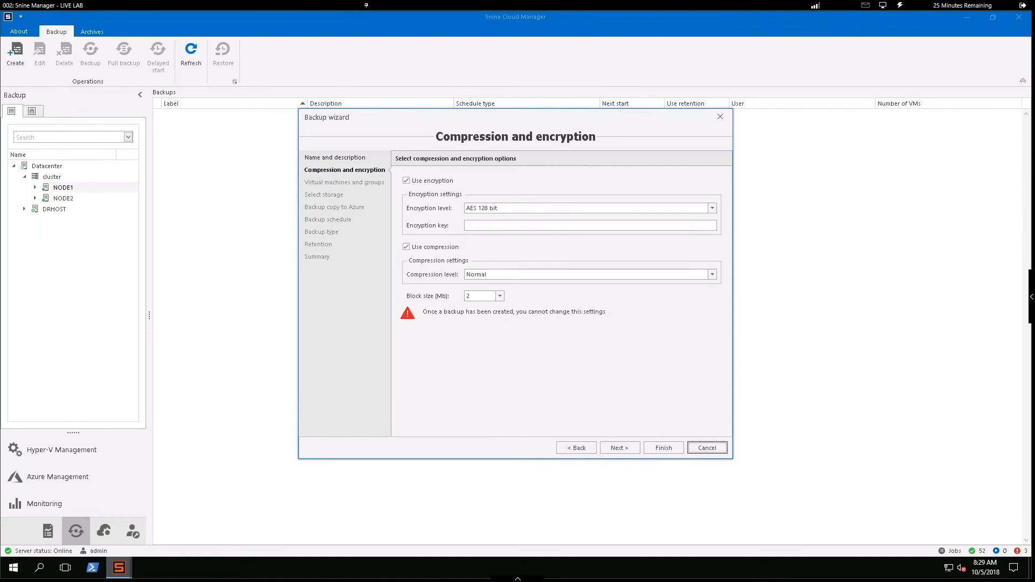
Enter the encryption key for the backup job, keeping AES 128 bit encryption and Normal compression, and accept these settings
click(507, 226)
text(••)
click(619, 447)
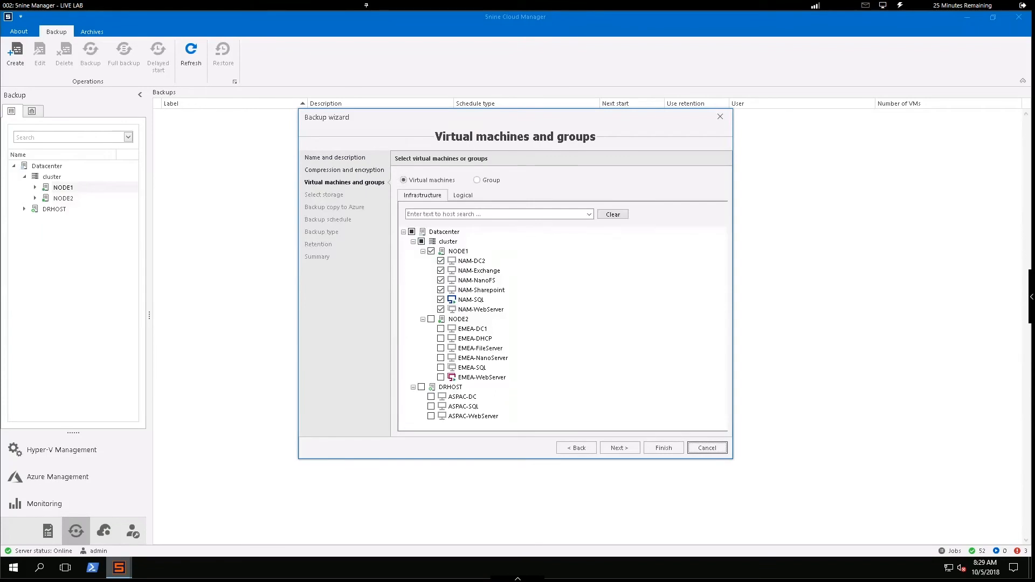
Review the virtual machine selection by logical category and continue with the NODE1 machines selected
click(463, 195)
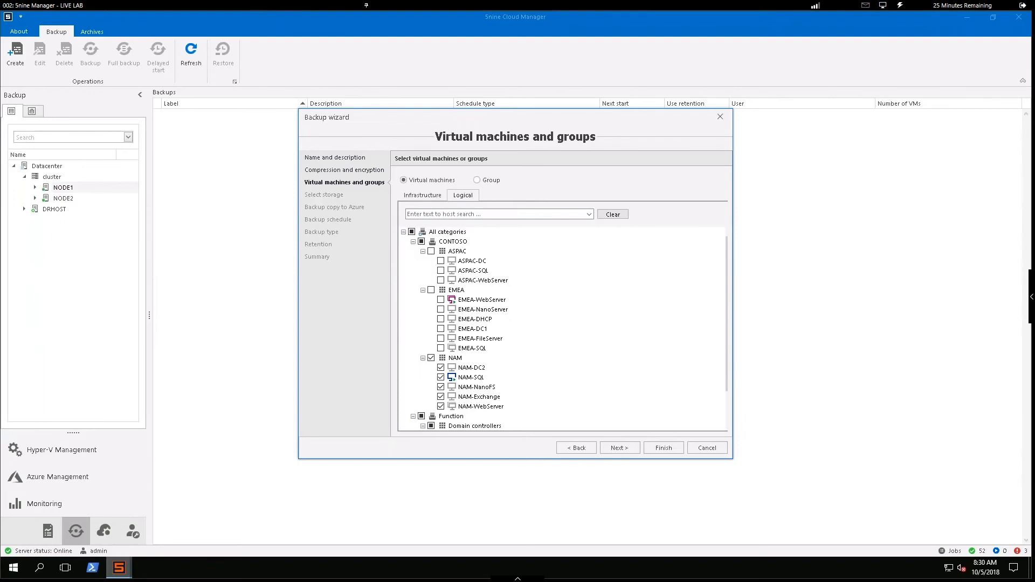
scroll(561, 329, down, 1)
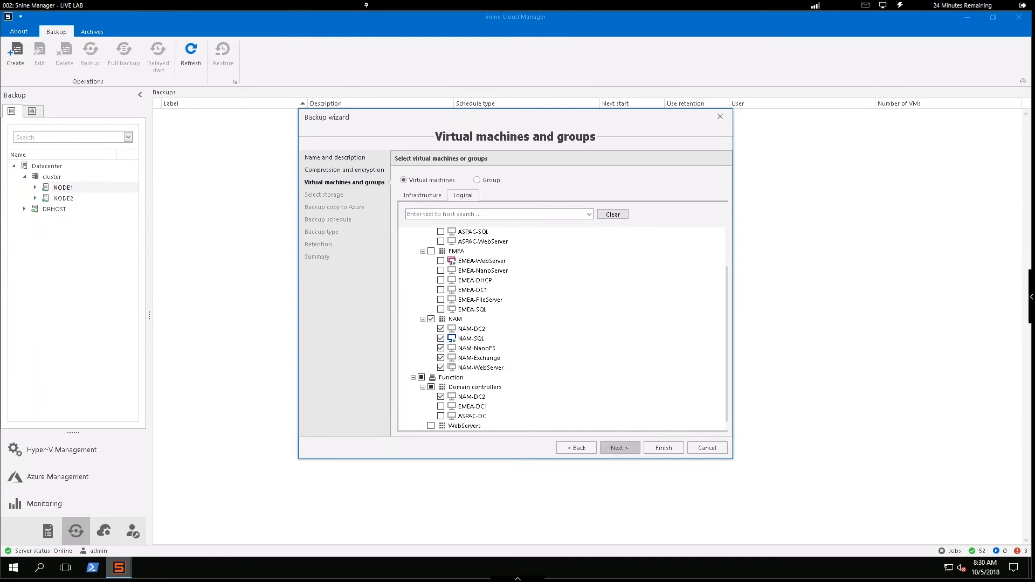
click(619, 448)
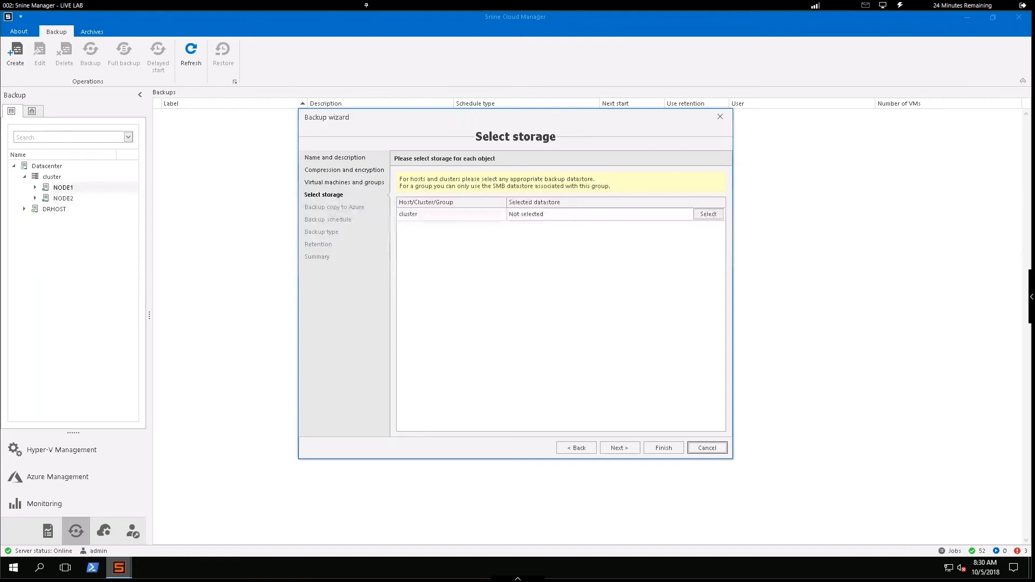
Assign the SMB Backup Storage datastore to the cluster with no relative path and accept the storage selection
click(708, 214)
click(625, 265)
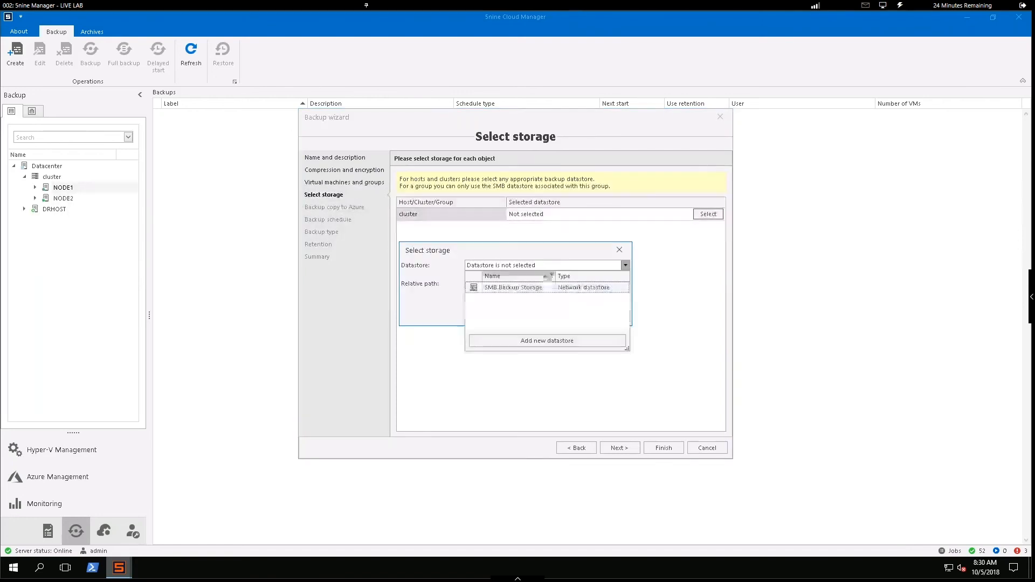
click(513, 287)
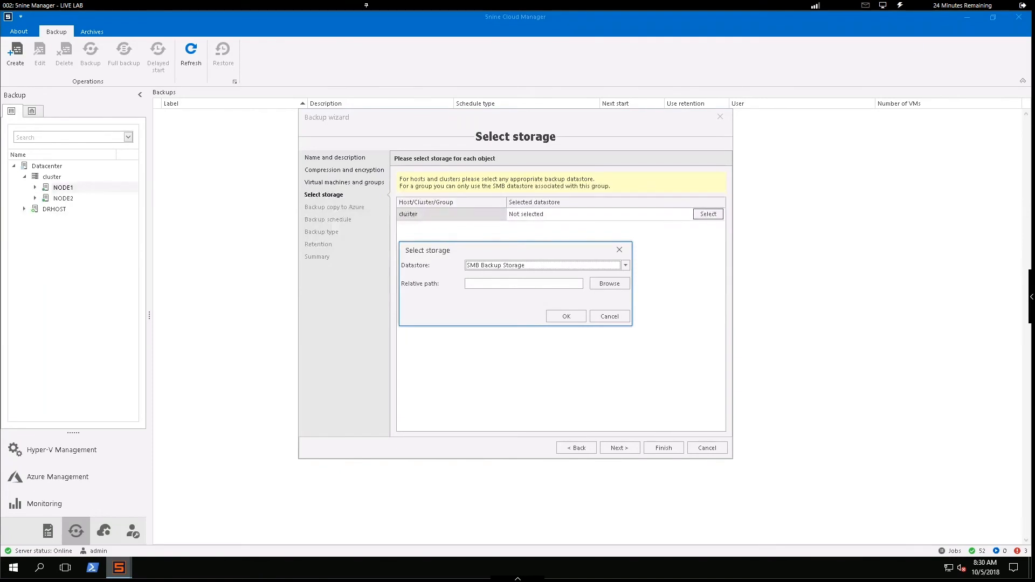
click(566, 316)
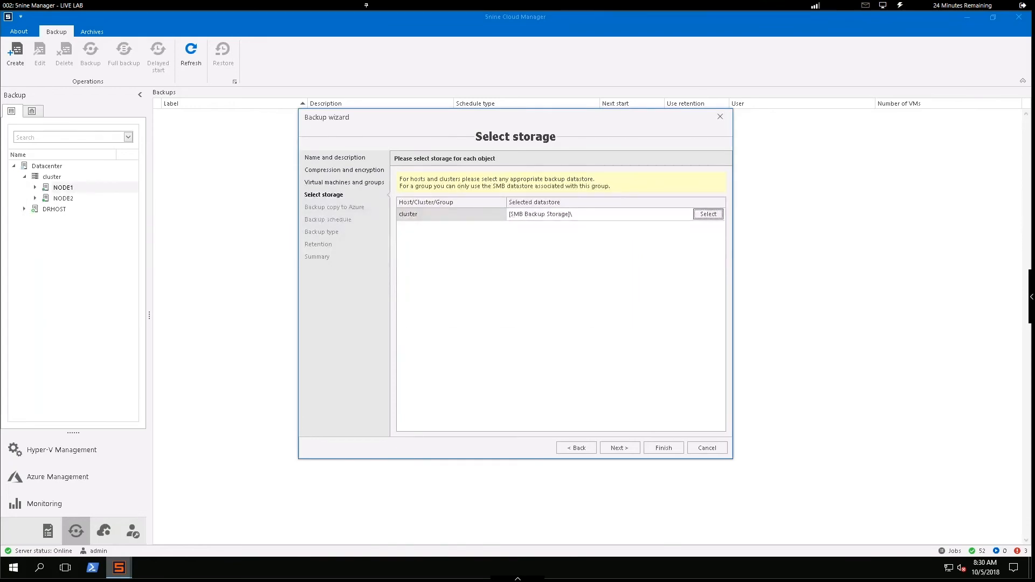
click(619, 448)
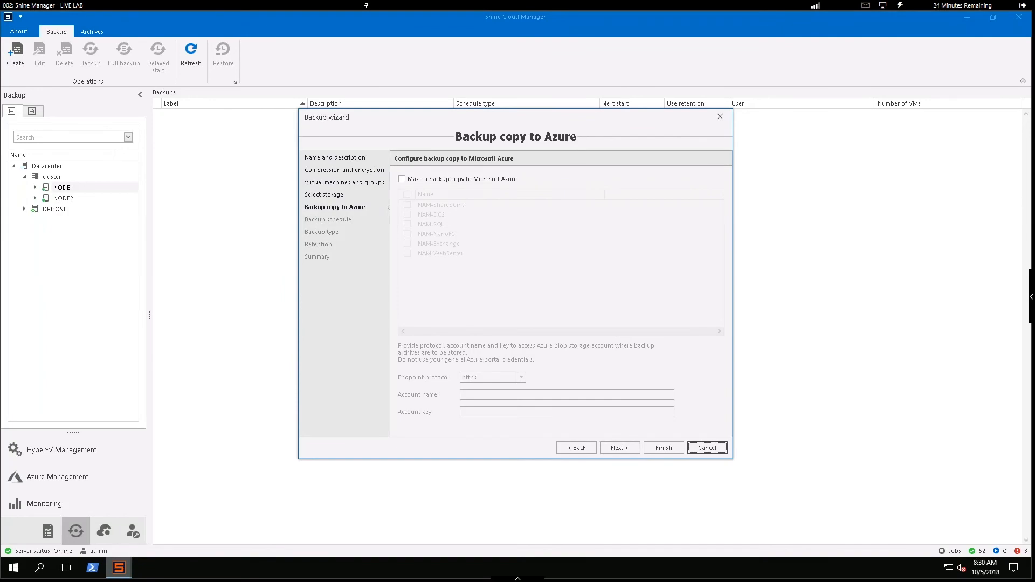
click(401, 179)
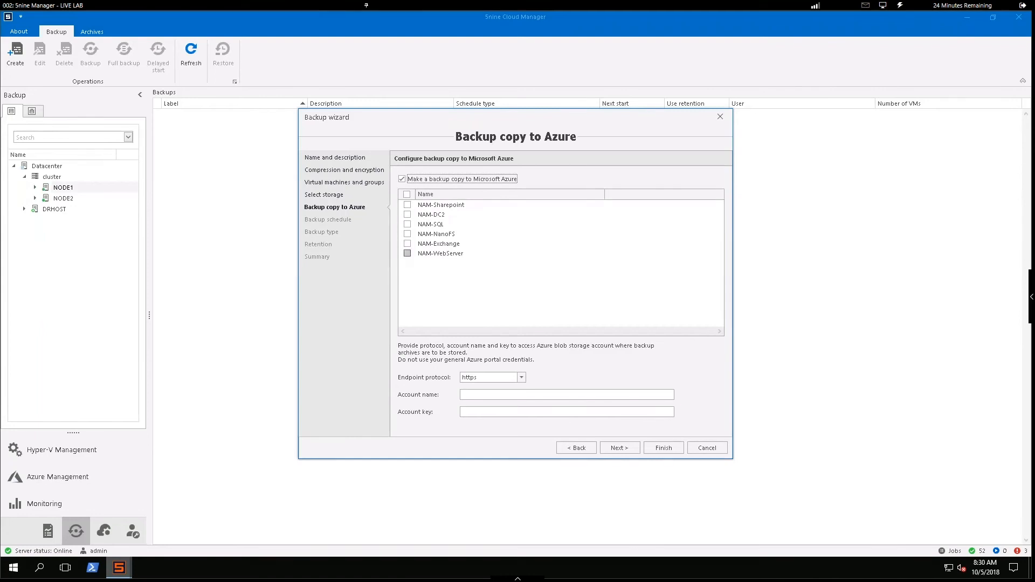
click(407, 254)
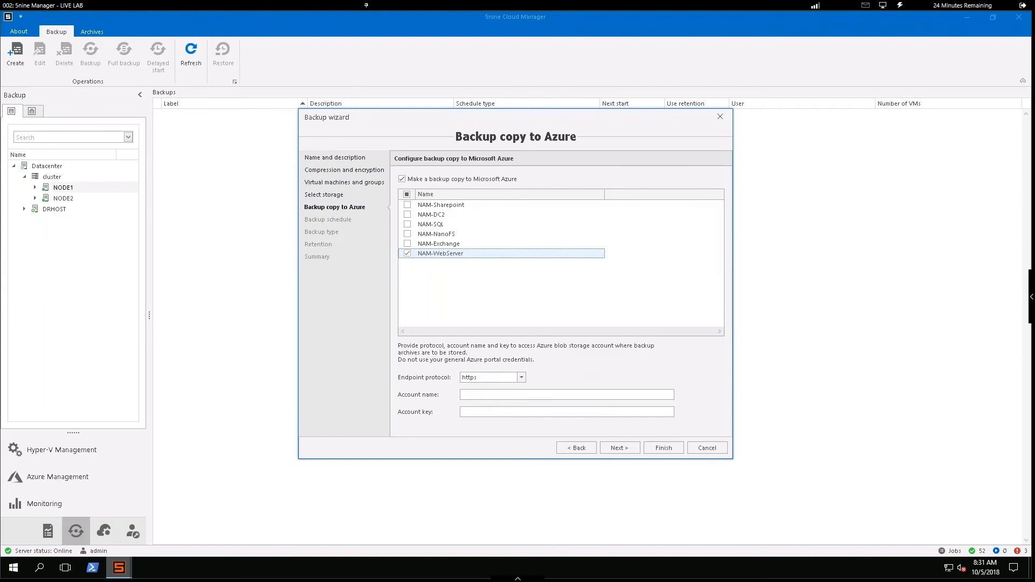
click(407, 253)
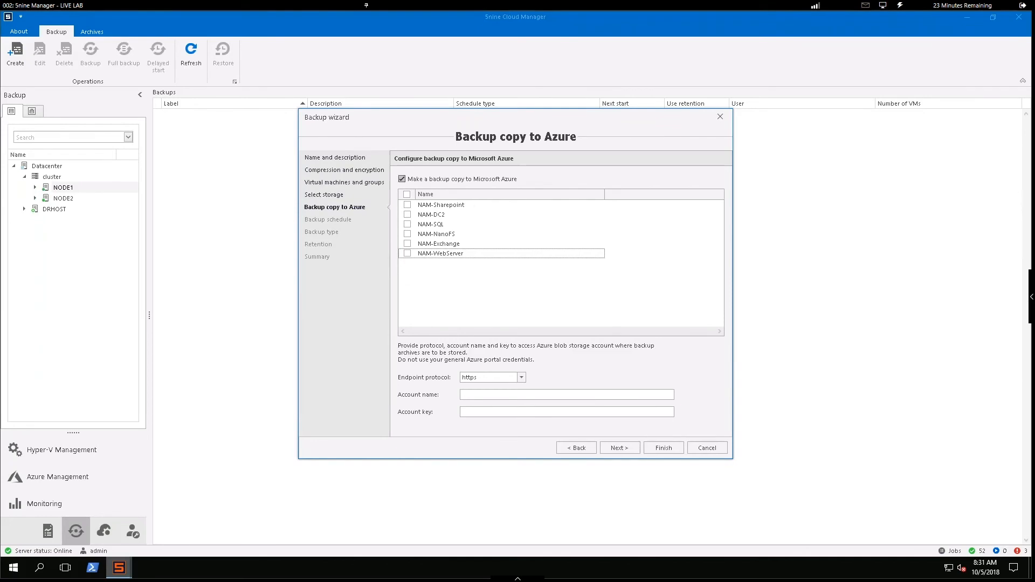
click(402, 179)
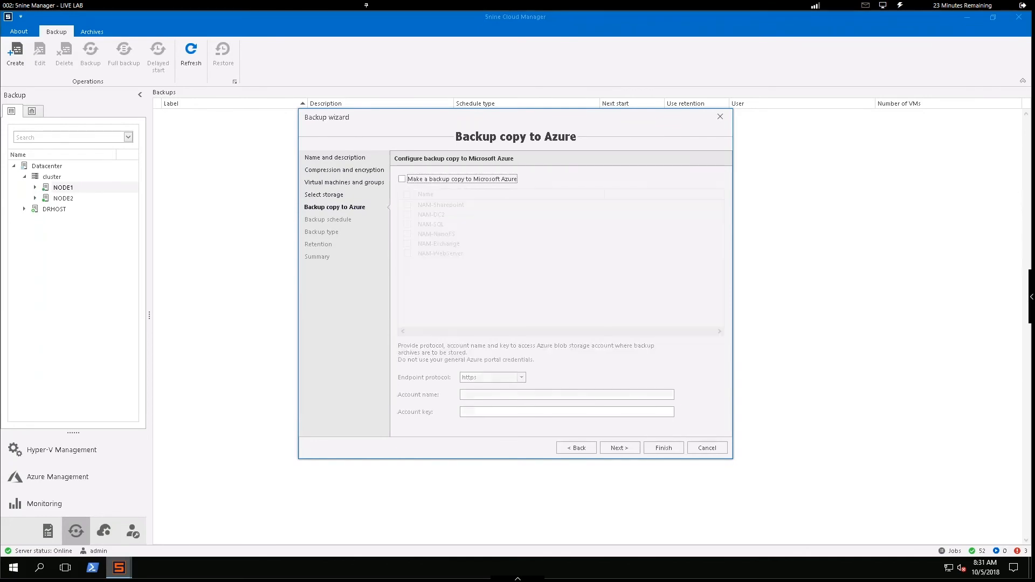
Finish the backup job without an Azure copy, using a manual schedule, full backup type and no retention, and have it run immediately
click(619, 448)
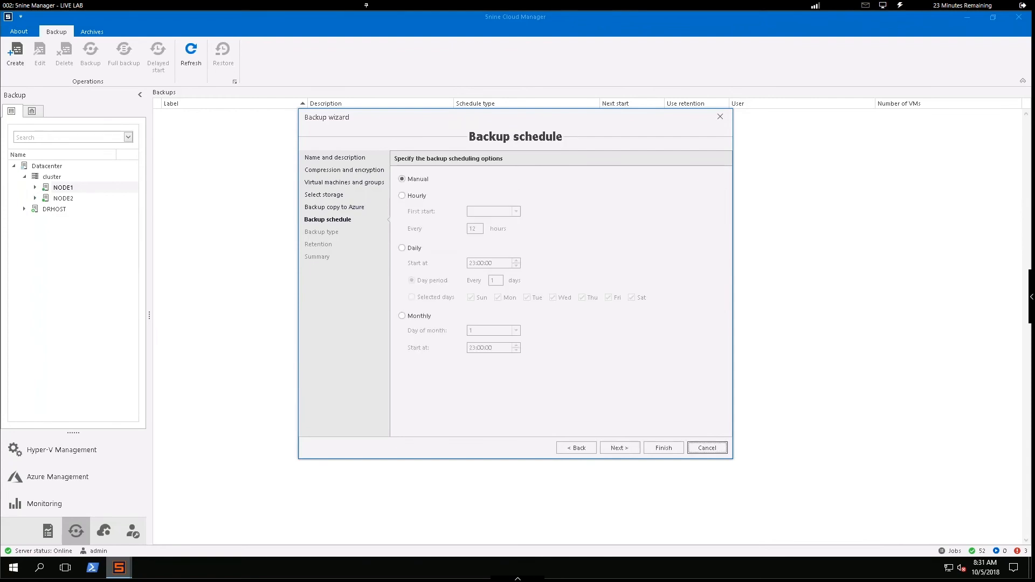
click(620, 447)
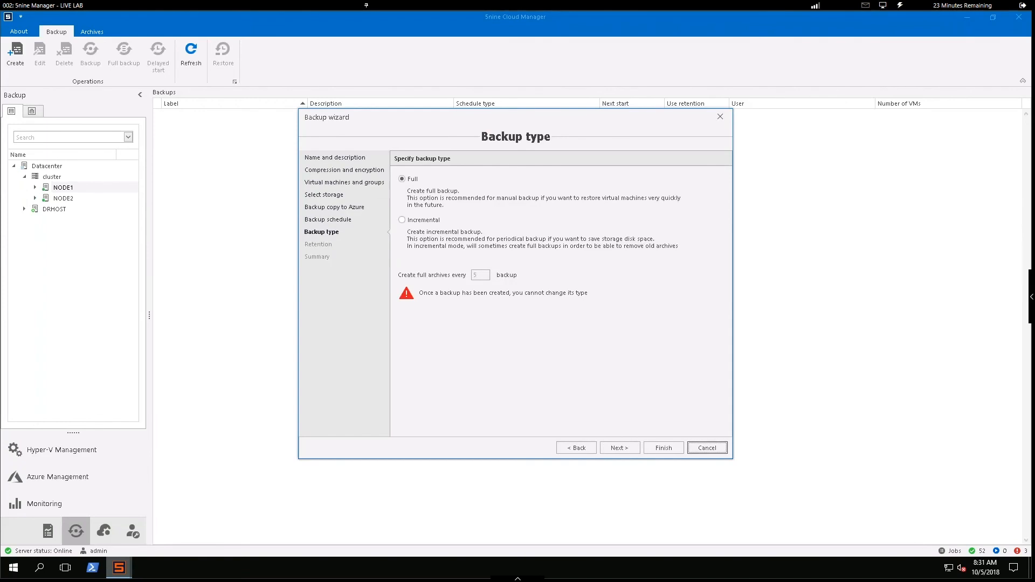
click(619, 448)
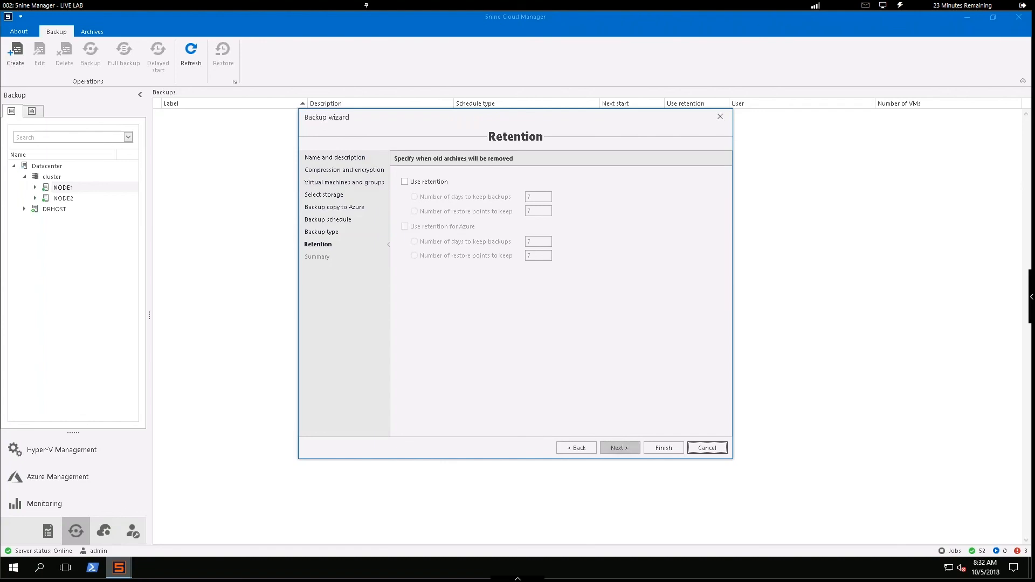
click(619, 447)
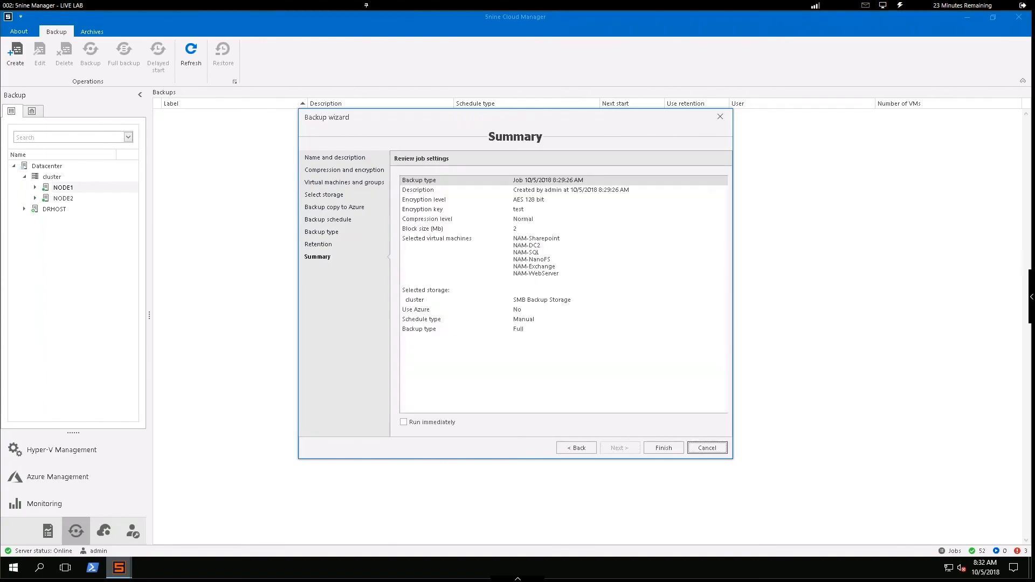
click(403, 422)
click(664, 448)
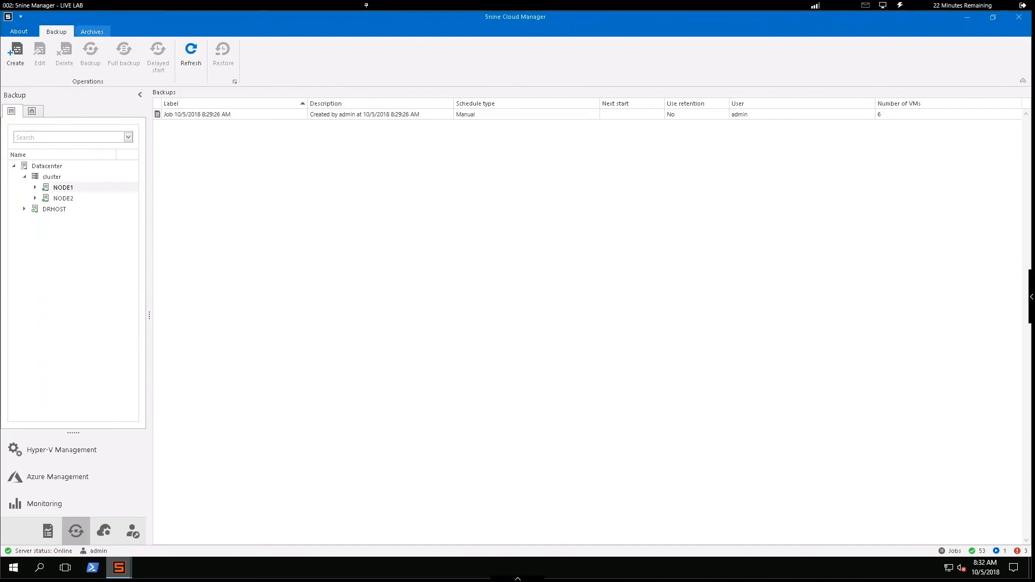
Check the new job's archive details, and view the archives for DRHOST and the whole Datacenter
click(92, 32)
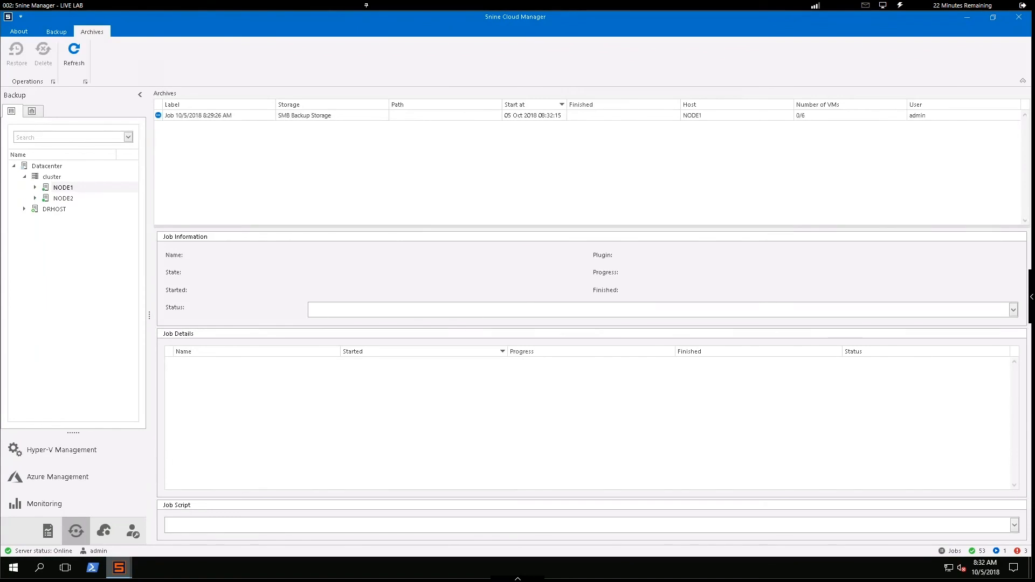
click(198, 115)
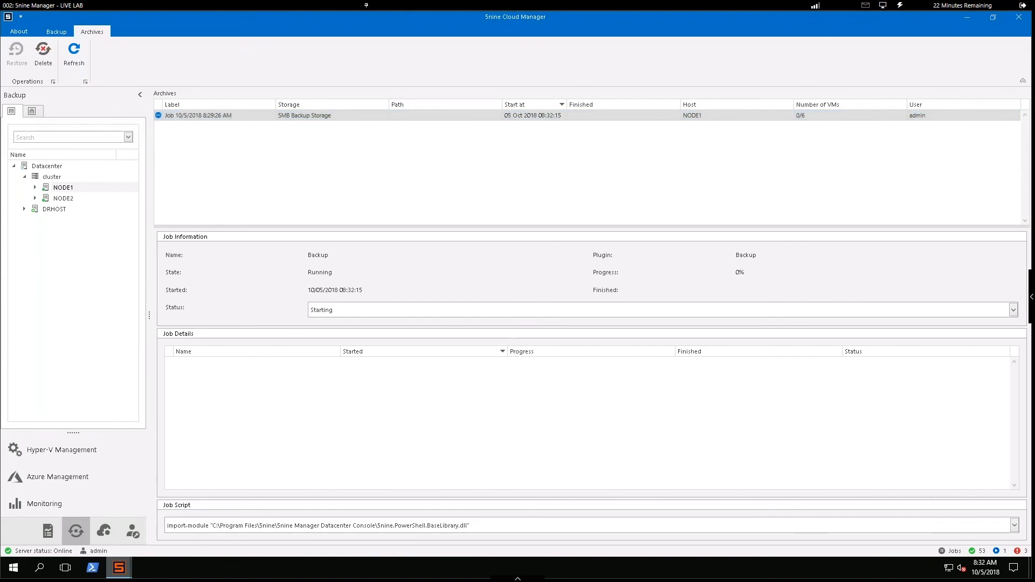
click(54, 209)
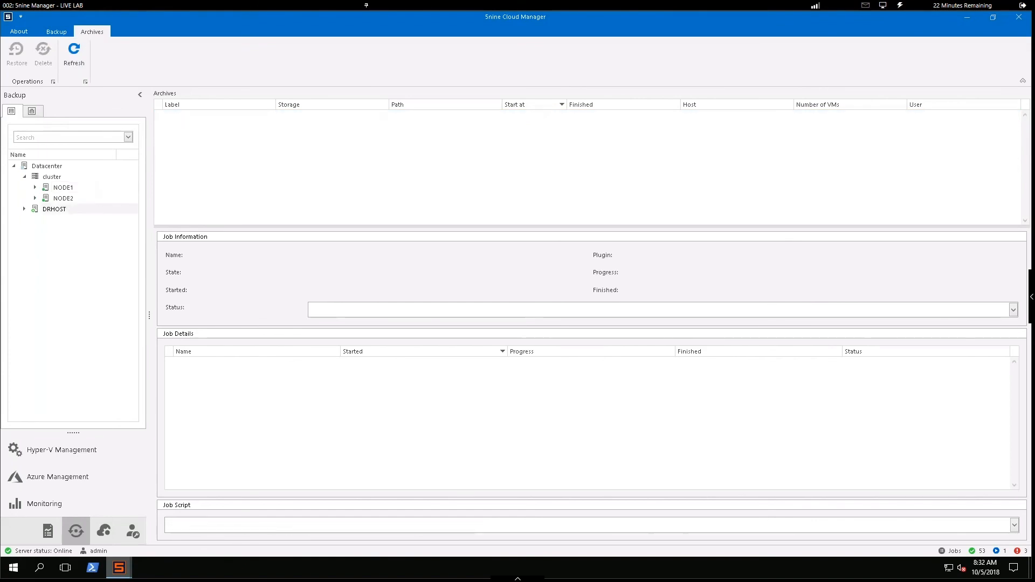
click(46, 166)
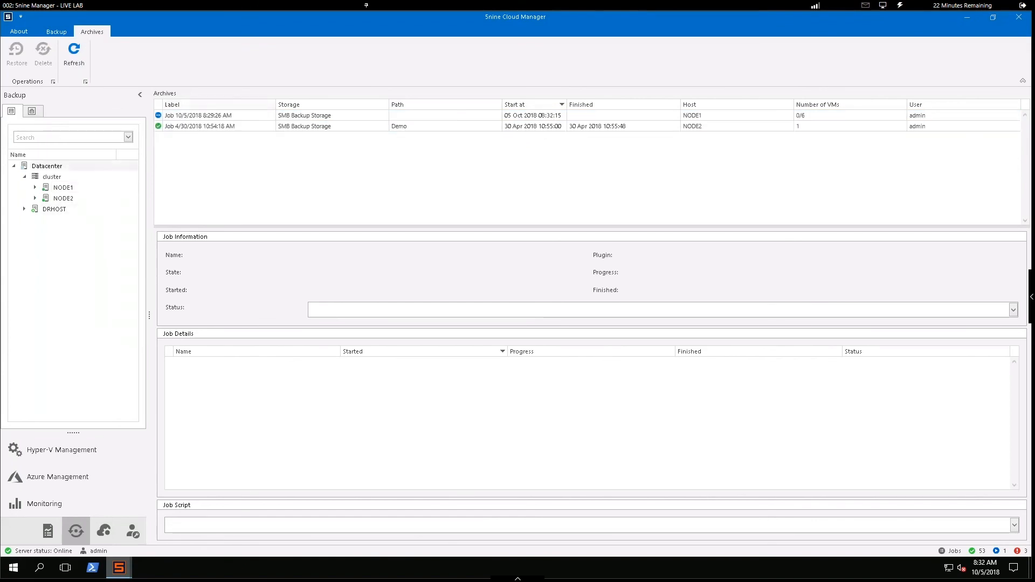
Start a restore from the Job 4/30/2018 10:54:18 AM archive to browse and download files of the VM-WebServer virtual machine
click(200, 126)
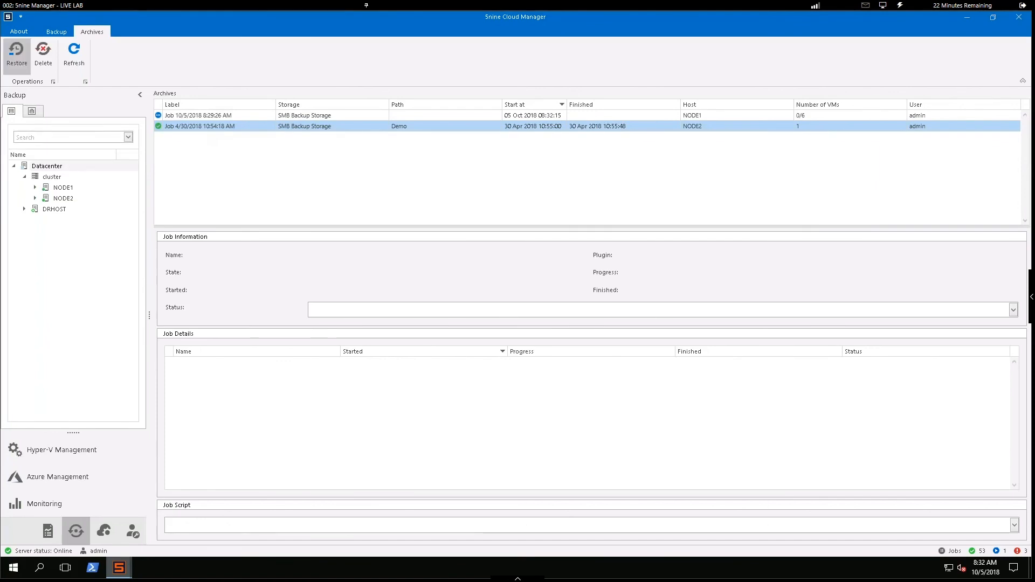
click(16, 56)
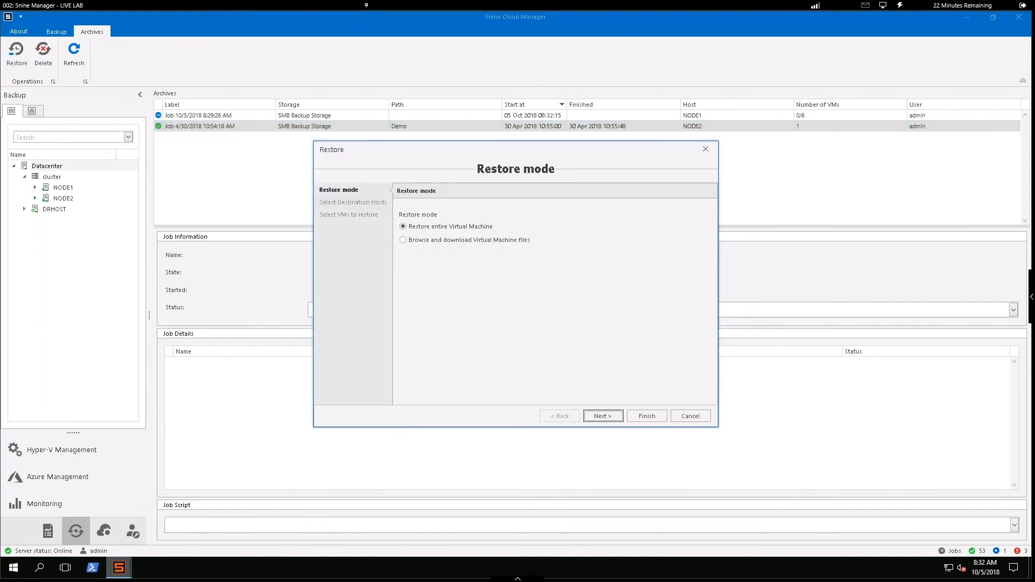
click(402, 240)
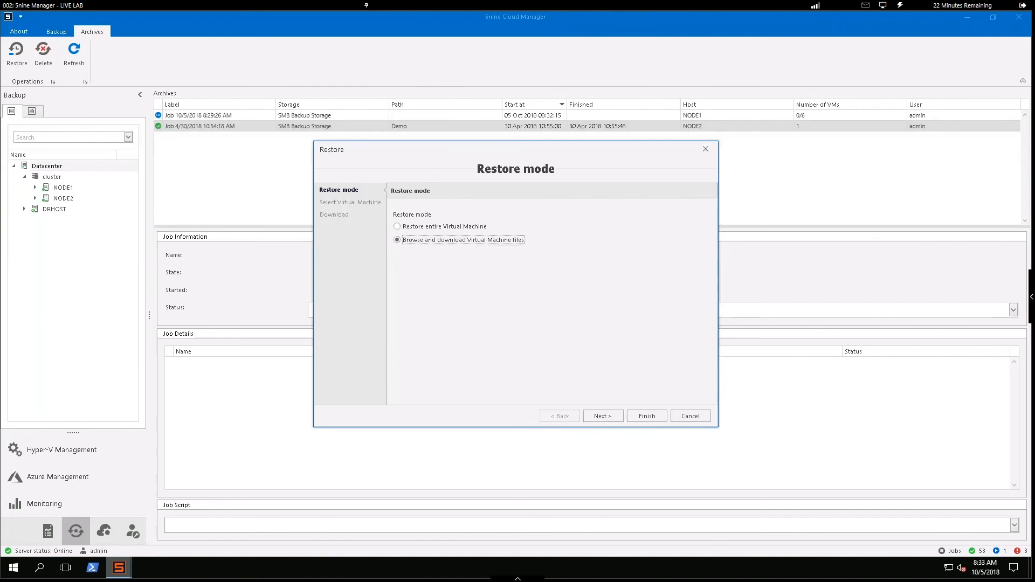
click(602, 415)
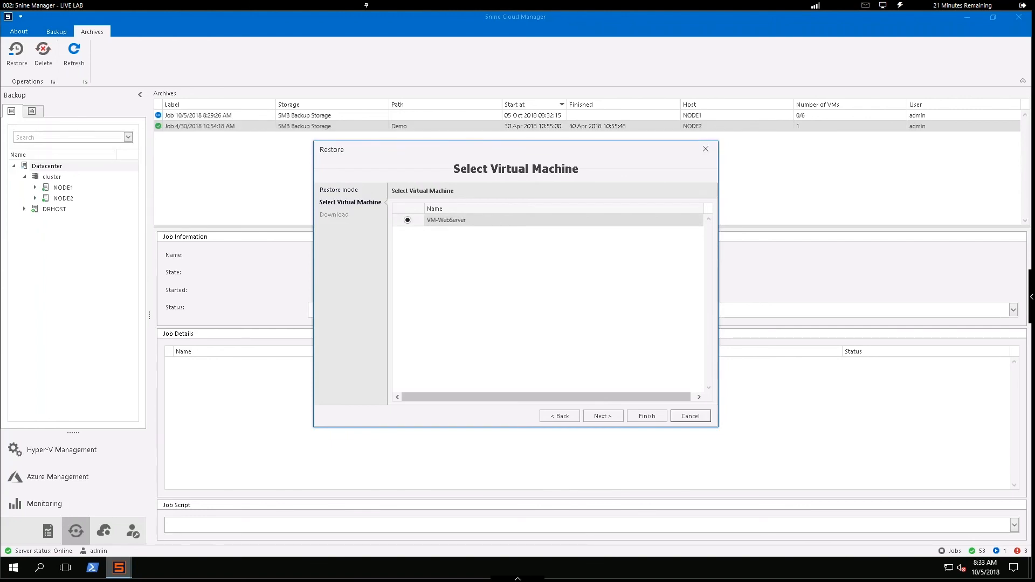
click(603, 416)
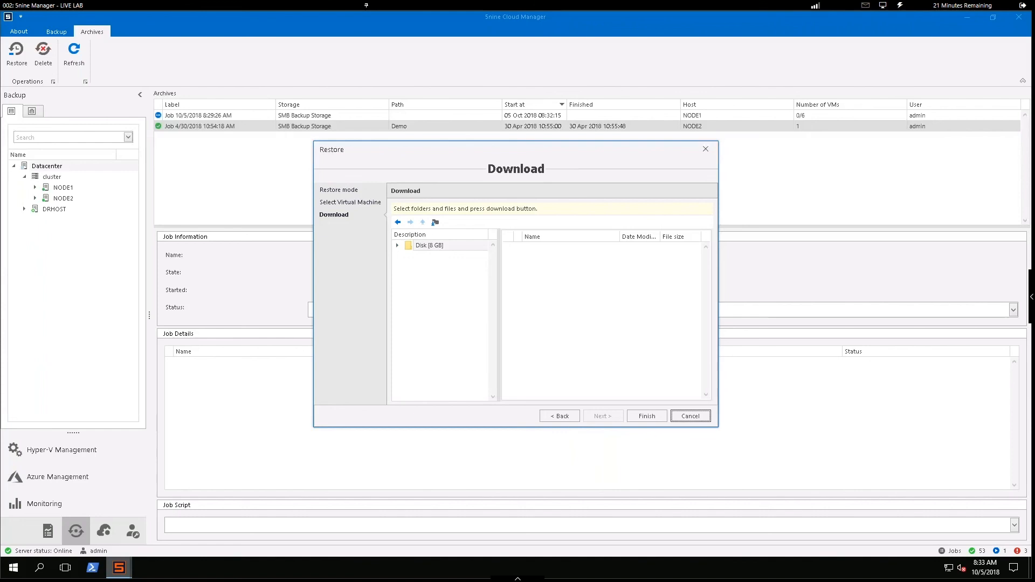
Browse the backed-up disk to the en-US folder inside Boot and select the bootmgr.exe.mui file
click(397, 245)
click(408, 256)
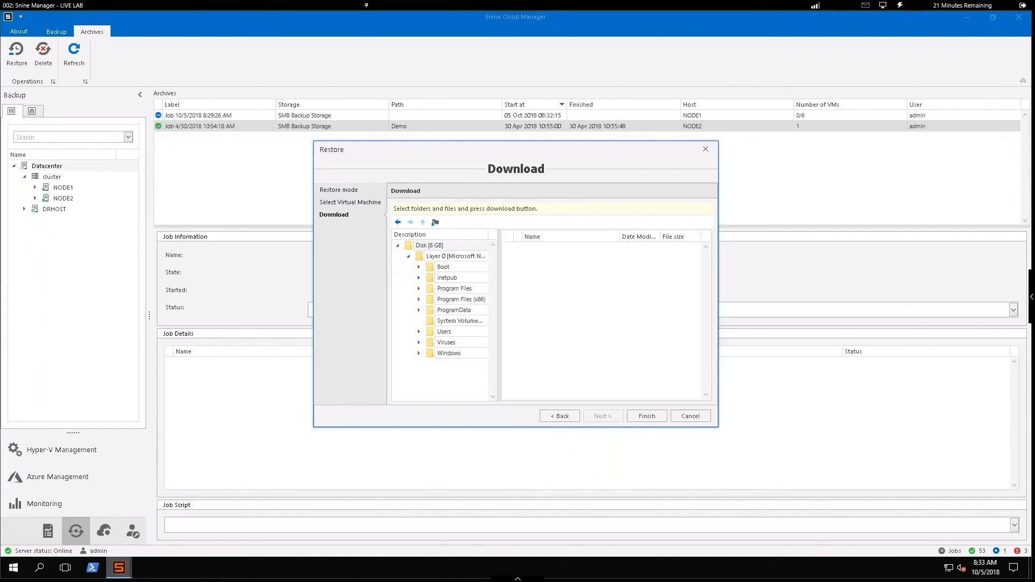
click(443, 267)
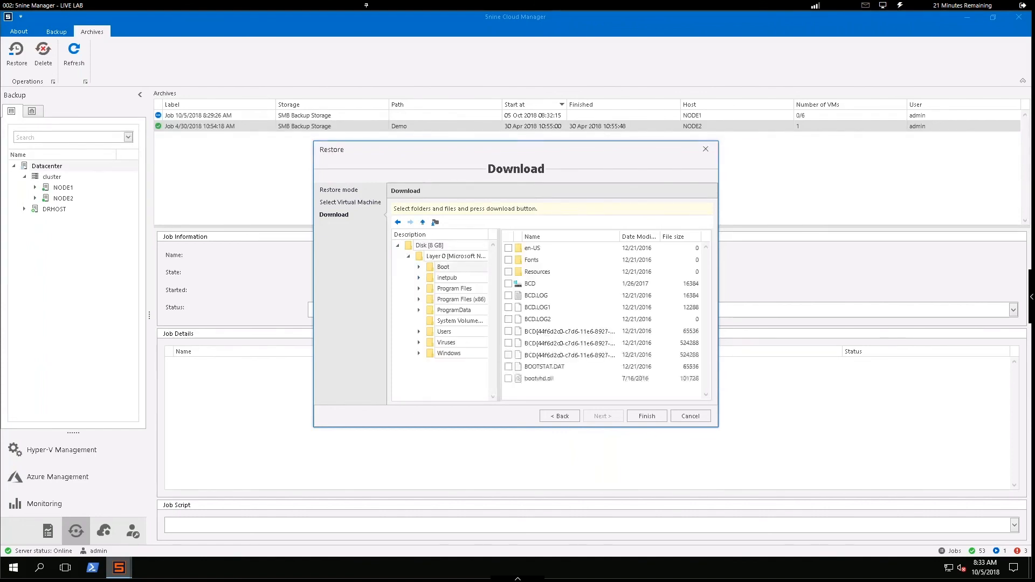
double_click(532, 248)
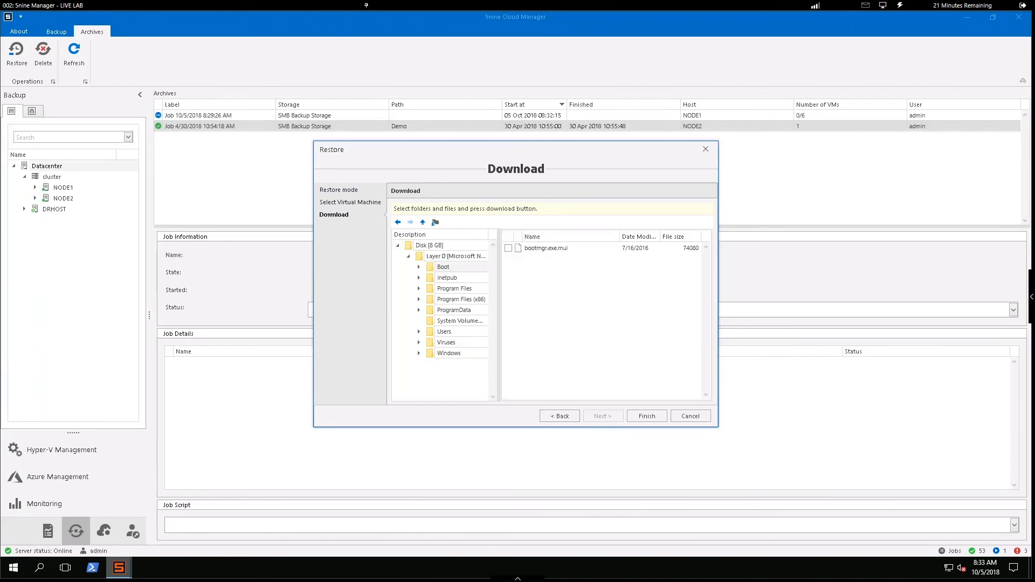
click(546, 248)
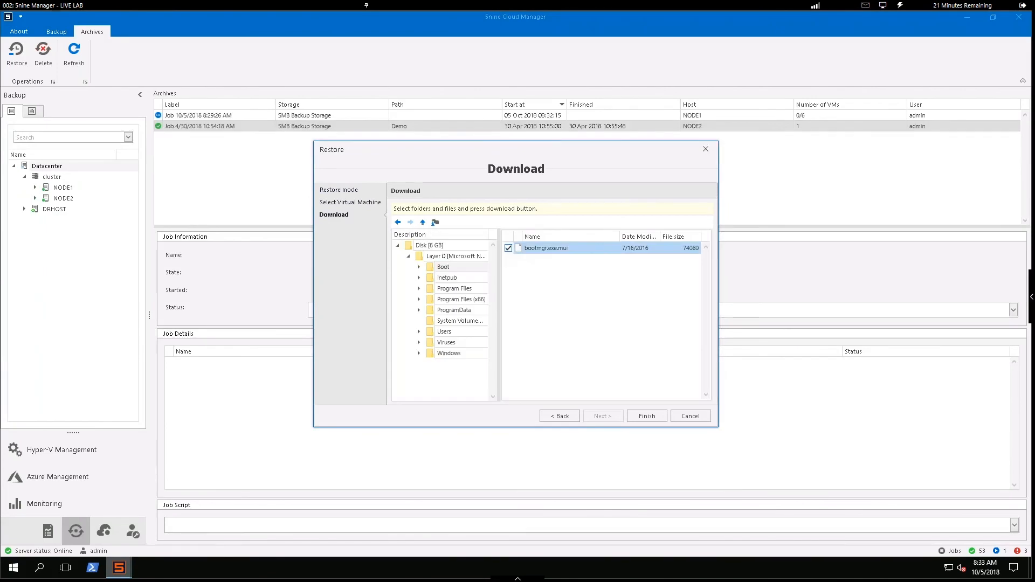
Download the selected file to the Desktop and finish the restore
click(434, 222)
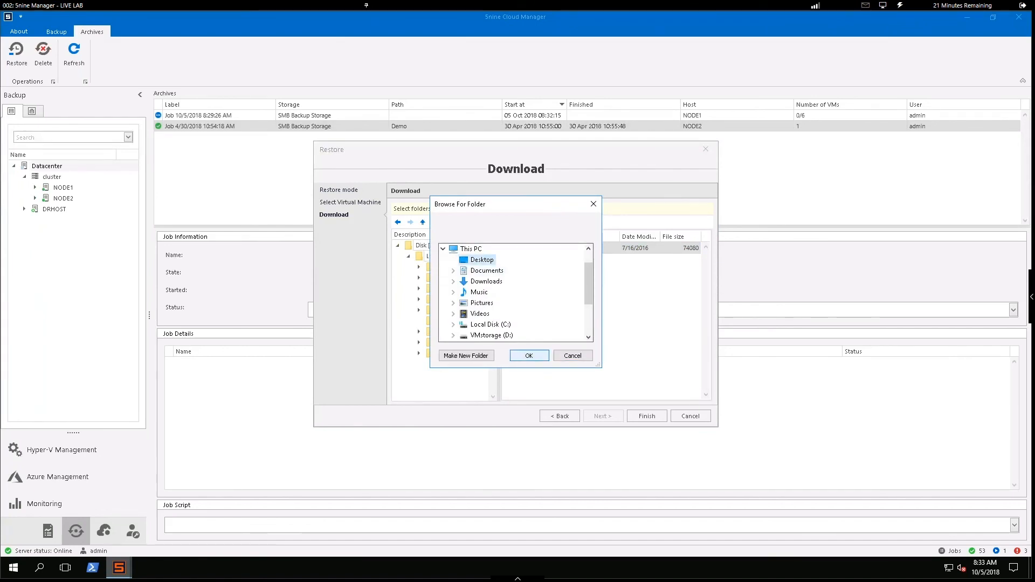
click(529, 356)
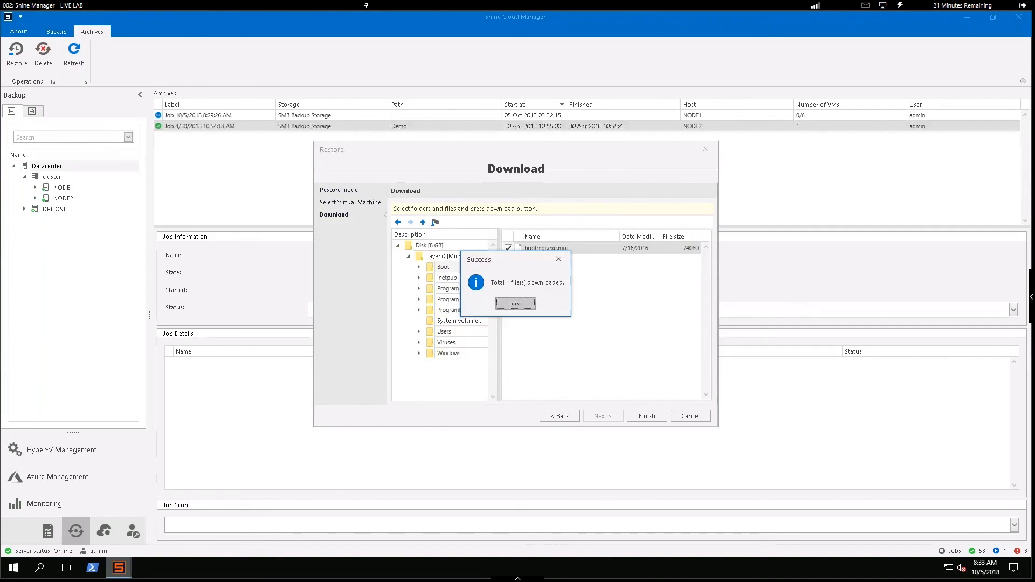
click(515, 304)
click(647, 416)
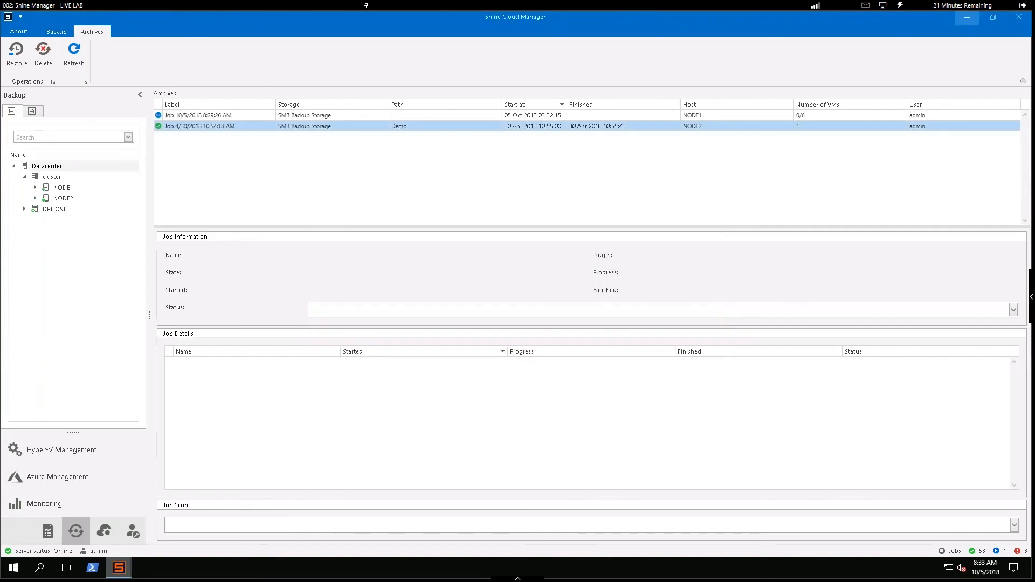
Show the desktop and view the Send to options for the downloaded bootmgr file
click(967, 18)
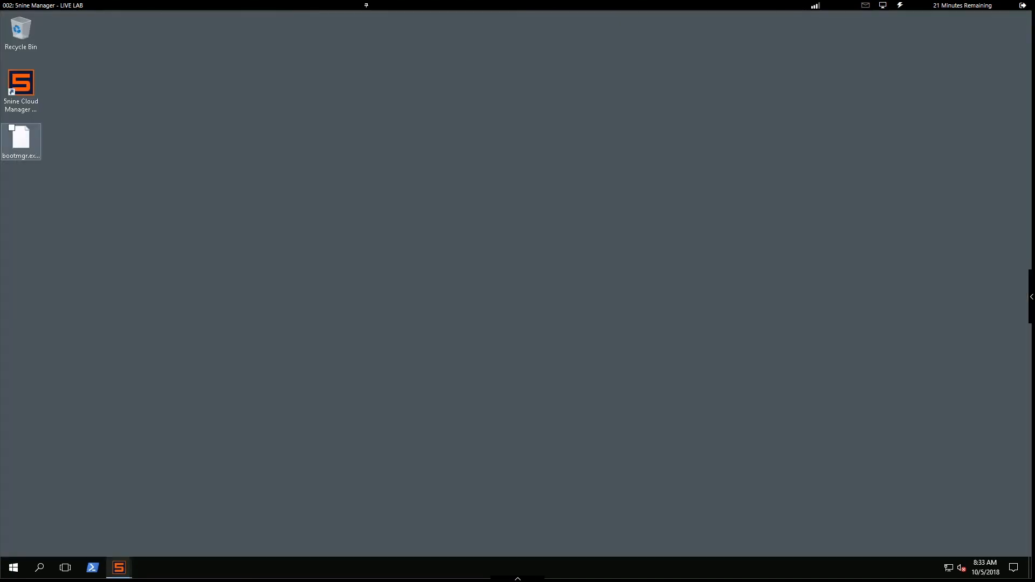
right_click(20, 145)
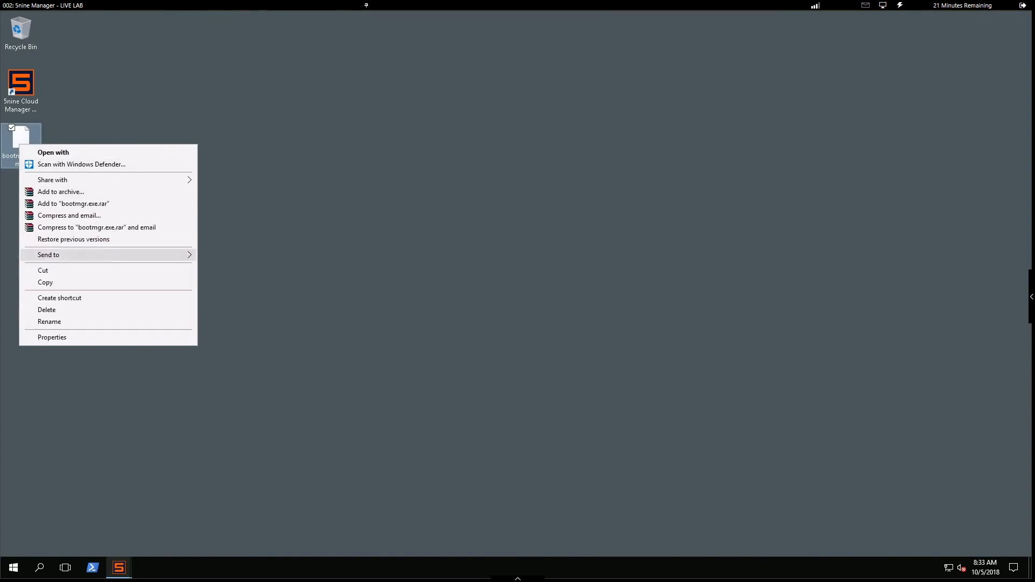
mouse_move(108, 255)
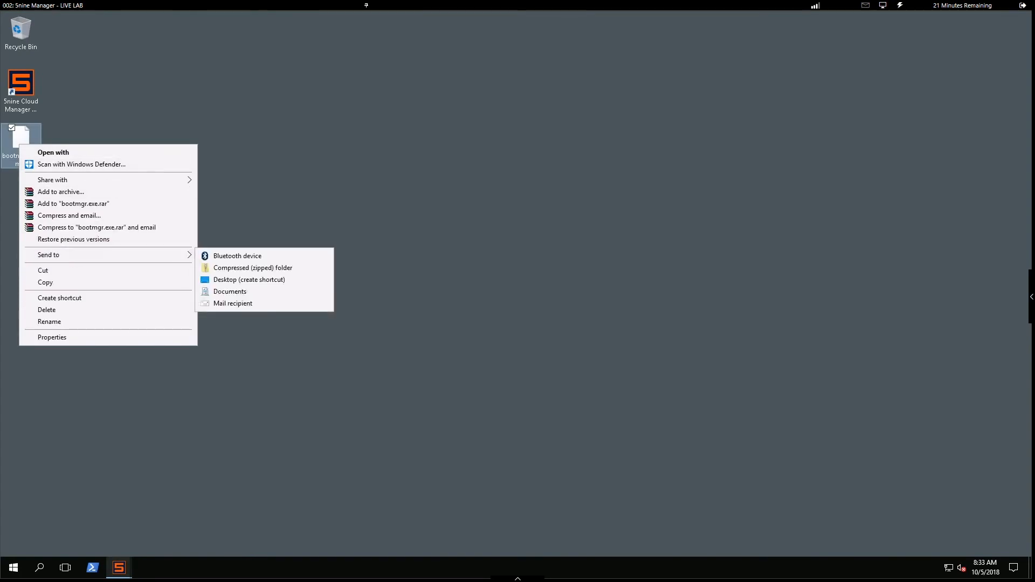